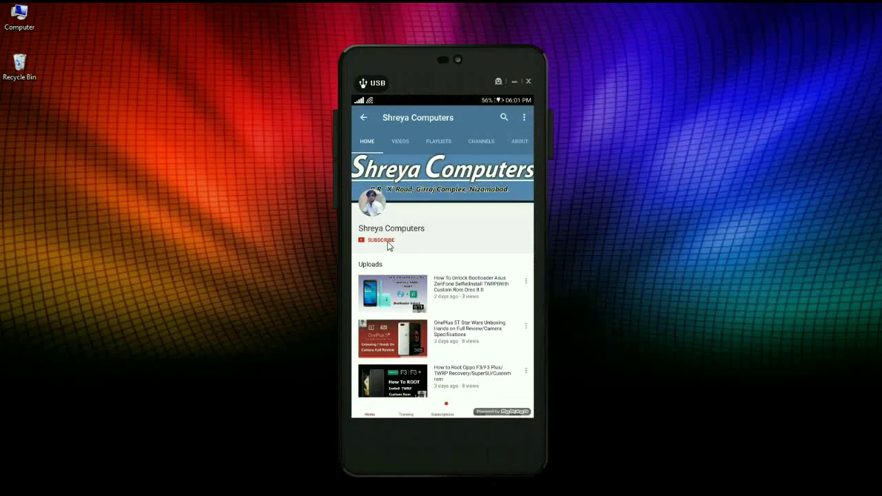
# Subscribe to Shreya Computers on YouTube and turn on all notifications via the bell.
pyautogui.click(381, 241)
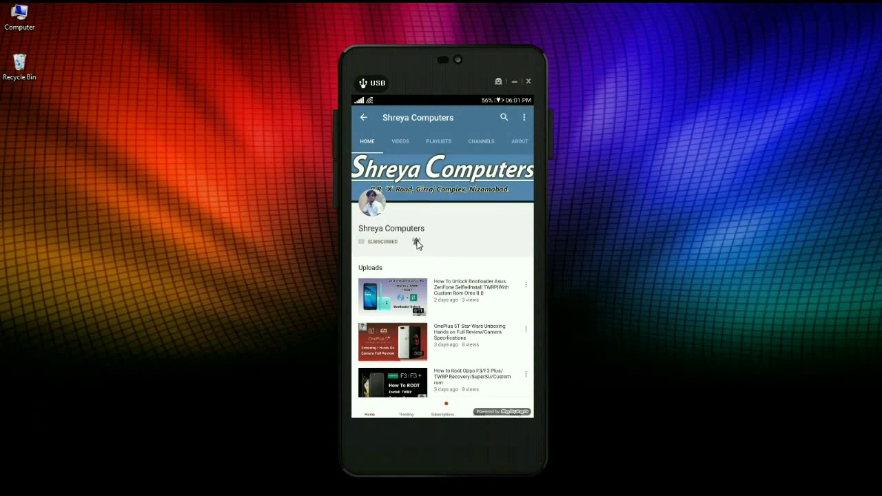
pyautogui.click(417, 243)
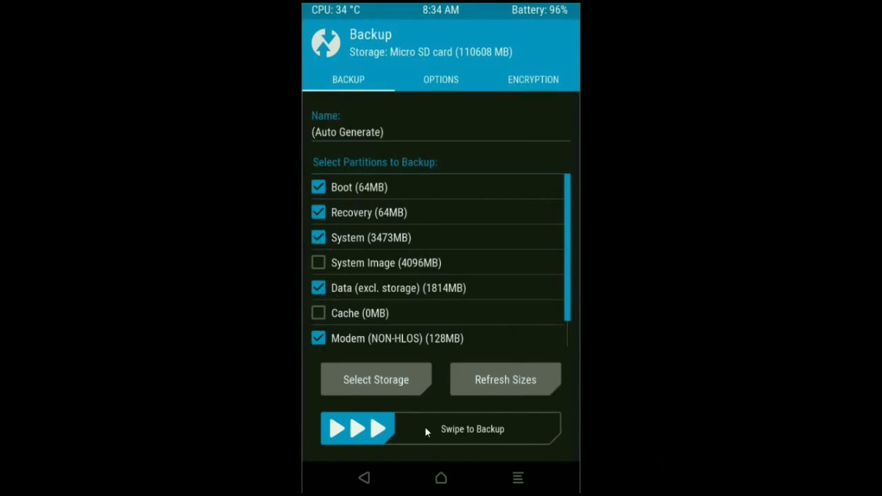
# Back up Boot, Recovery, System, Data and Modem to the micro SD card.
pyautogui.moveTo(379, 432); pyautogui.dragTo(500, 431)
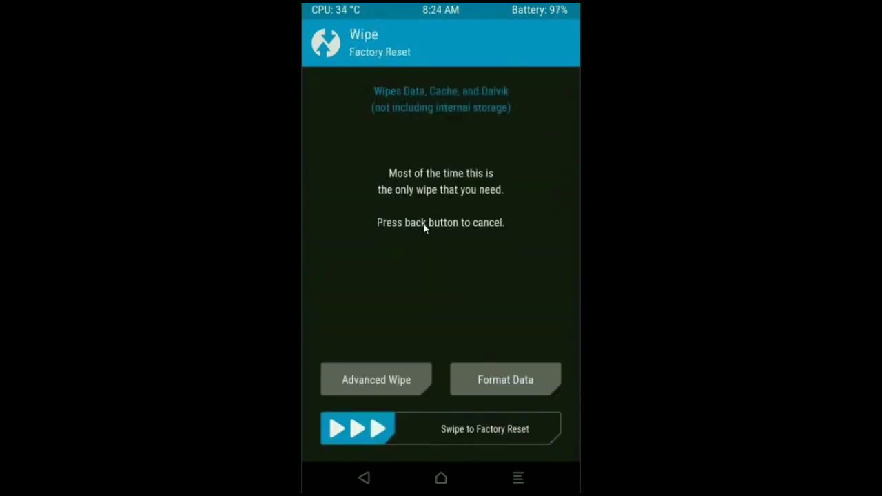
# Advanced-wipe Dalvik/ART Cache, System, Data and Cache, keeping internal storage and SD card.
pyautogui.click(404, 375)
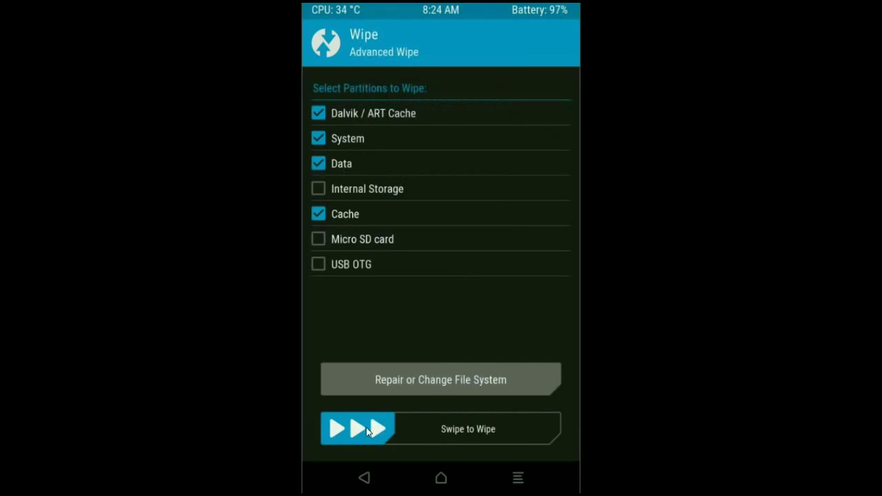
pyautogui.moveTo(366, 427); pyautogui.dragTo(524, 427)
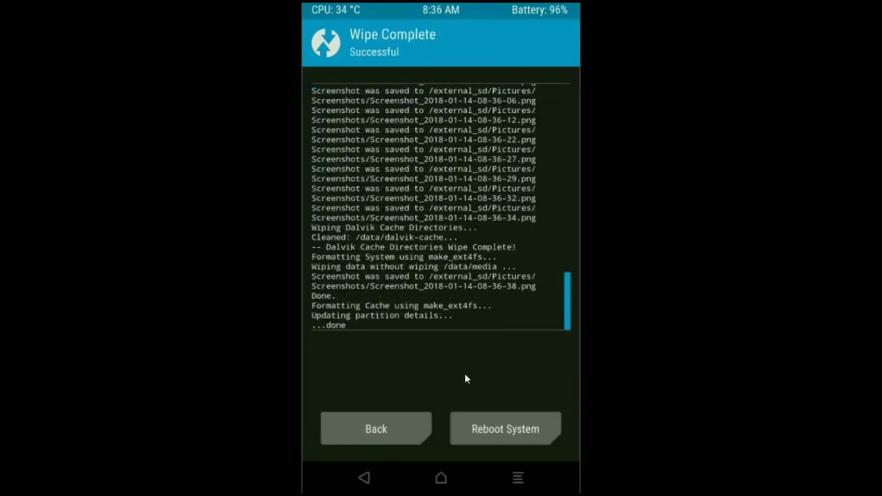
# Flash the Android Oreo 8.1 Beta ROM zip from the micro SD card.
pyautogui.click(387, 439)
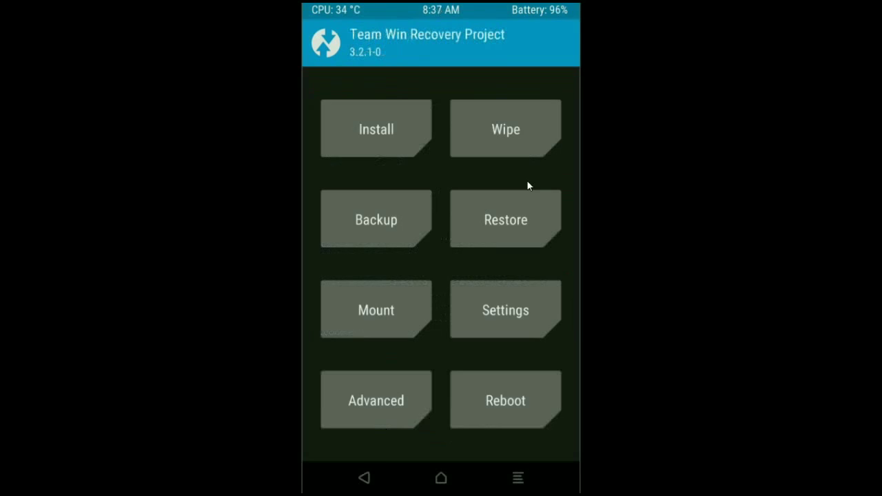
pyautogui.click(348, 129)
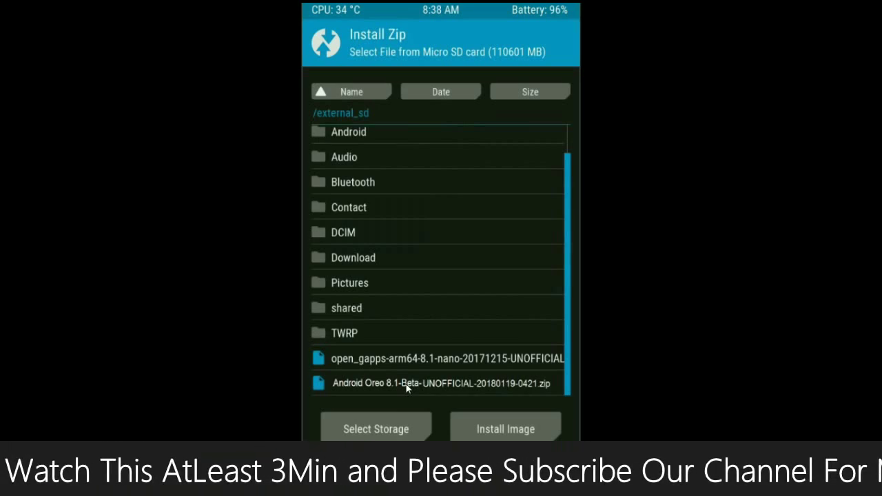
pyautogui.click(406, 384)
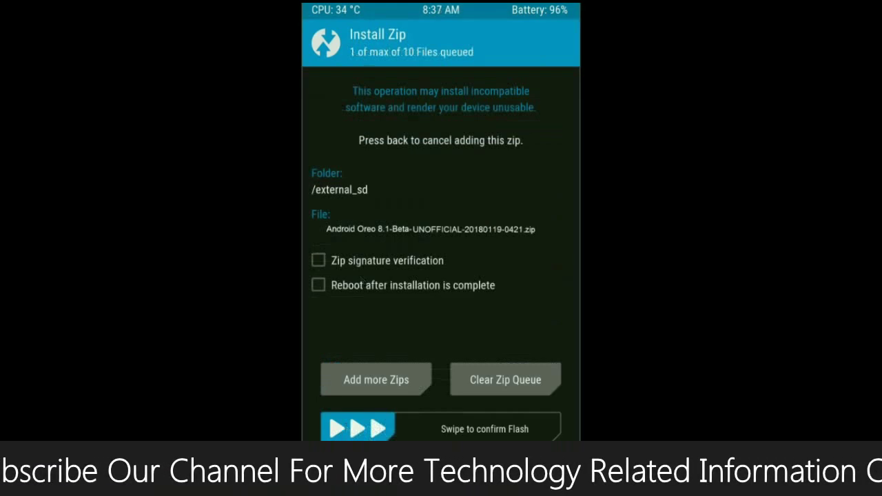
pyautogui.moveTo(379, 429); pyautogui.dragTo(513, 427)
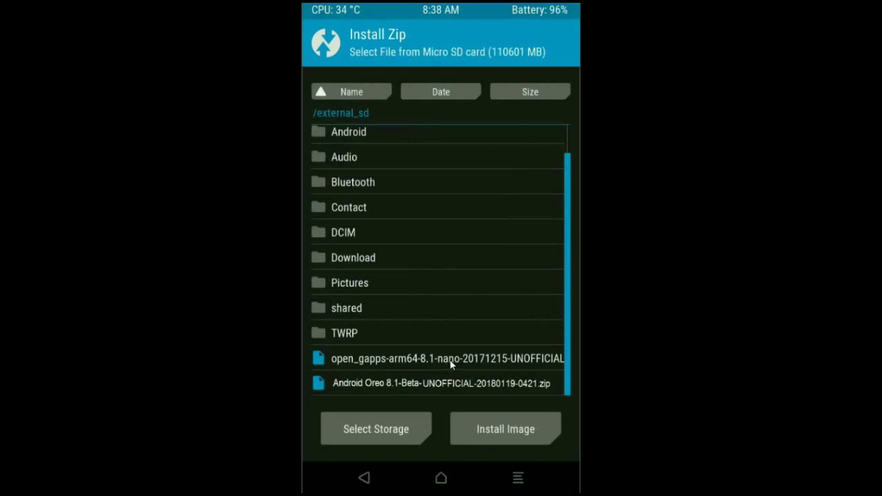
# Flash the open_gapps-arm64-8.1-nano zip from the micro SD card.
pyautogui.click(451, 360)
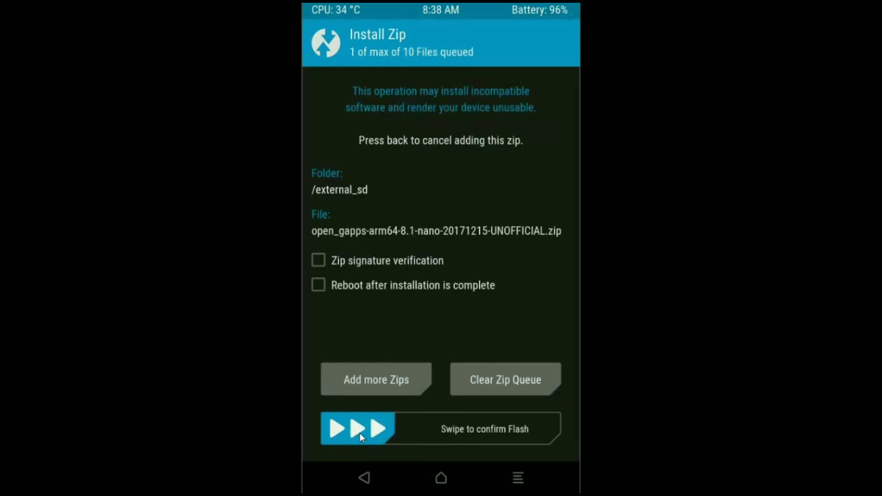
pyautogui.moveTo(360, 432); pyautogui.dragTo(521, 429)
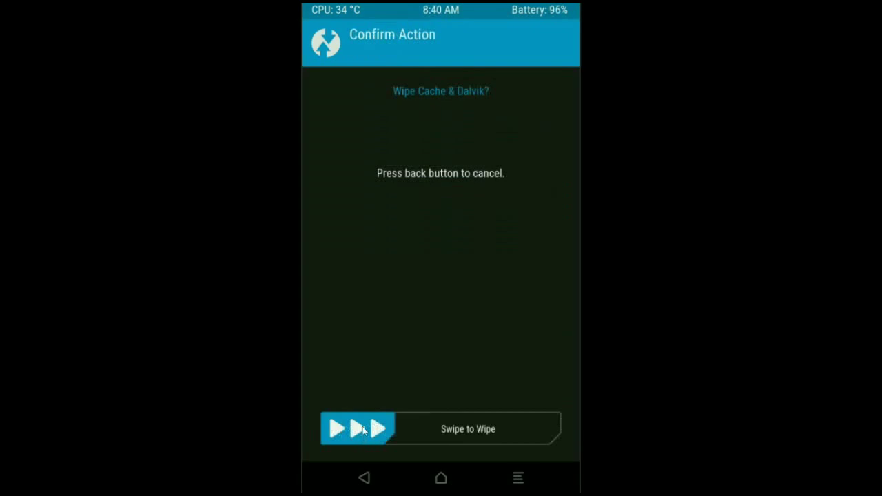
# Wipe the Cache and Dalvik cache after the ROM and GApps installs.
pyautogui.moveTo(363, 435); pyautogui.dragTo(530, 431)
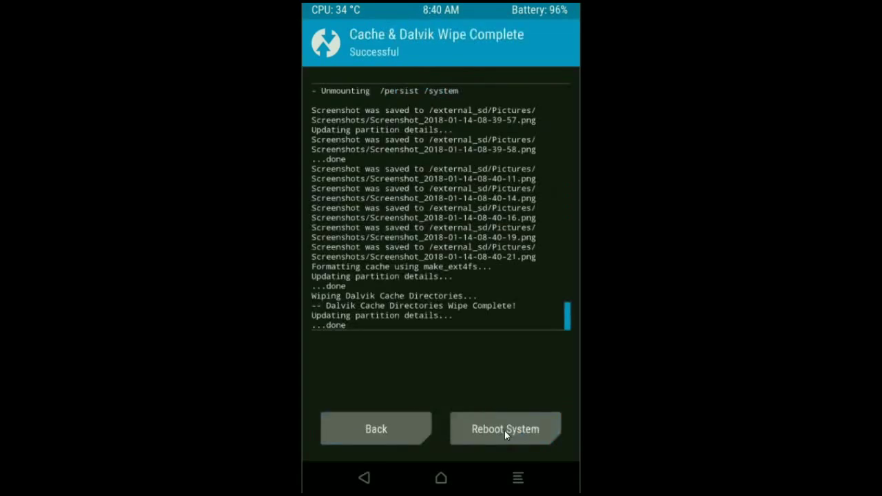